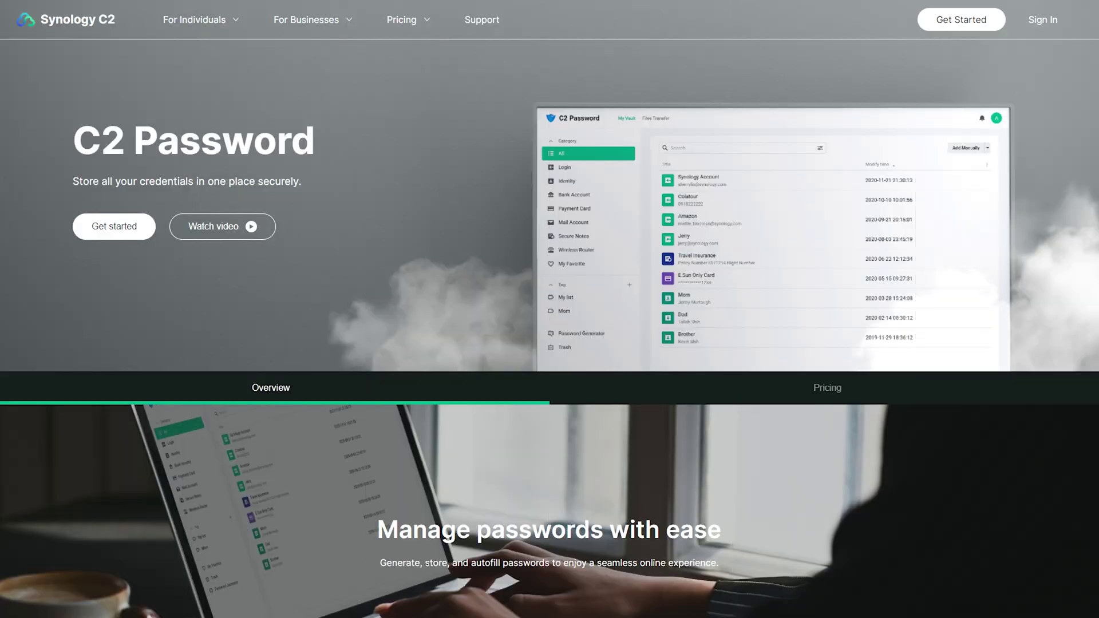
# - Scroll down the C2 Password page to read through its feature list
pyautogui.scroll(-3, 549, 309)
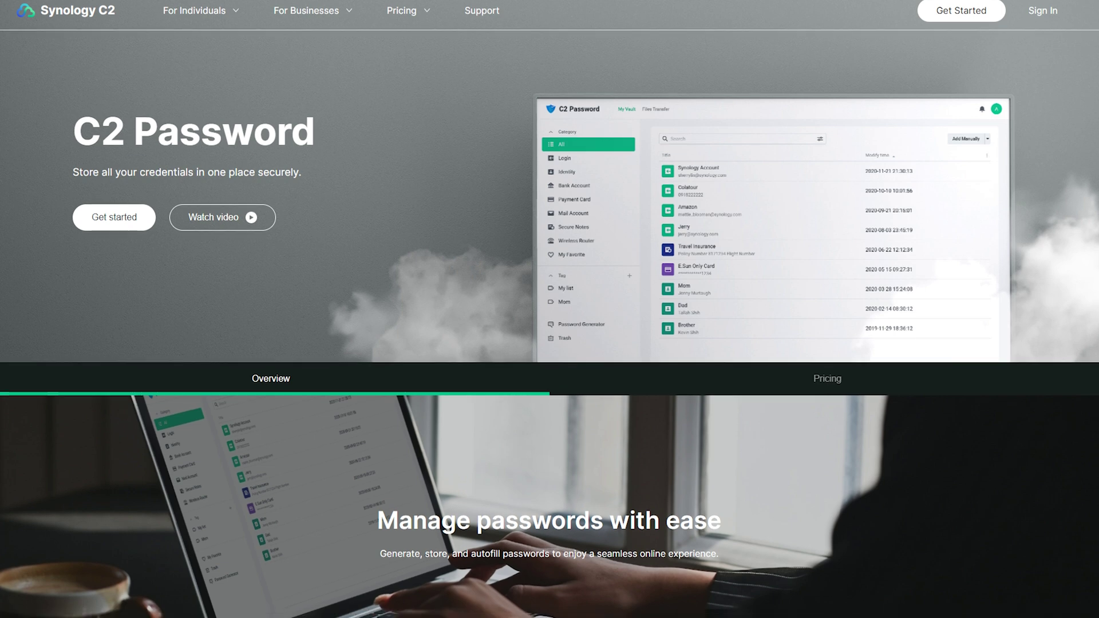
pyautogui.scroll(-5, 550, 309)
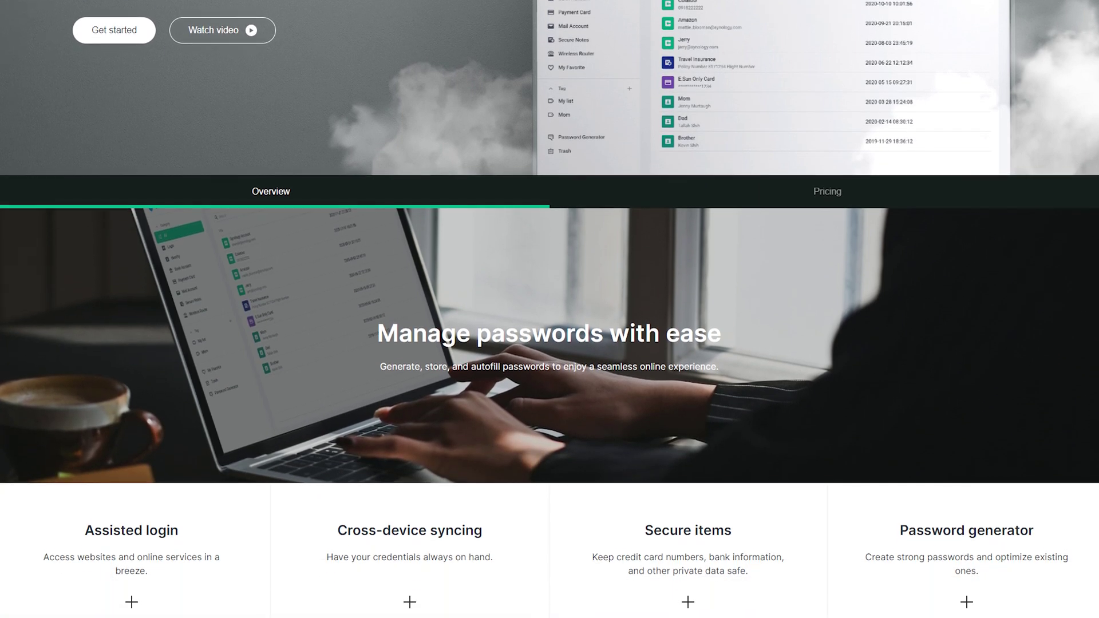
pyautogui.scroll(-6, 550, 309)
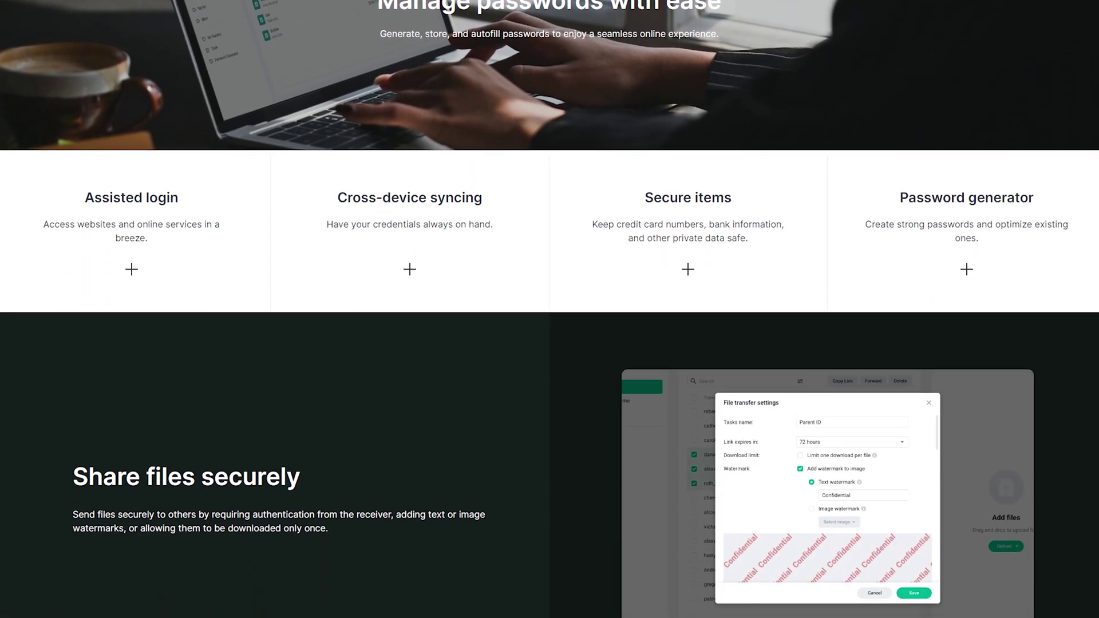
pyautogui.scroll(-5, 550, 310)
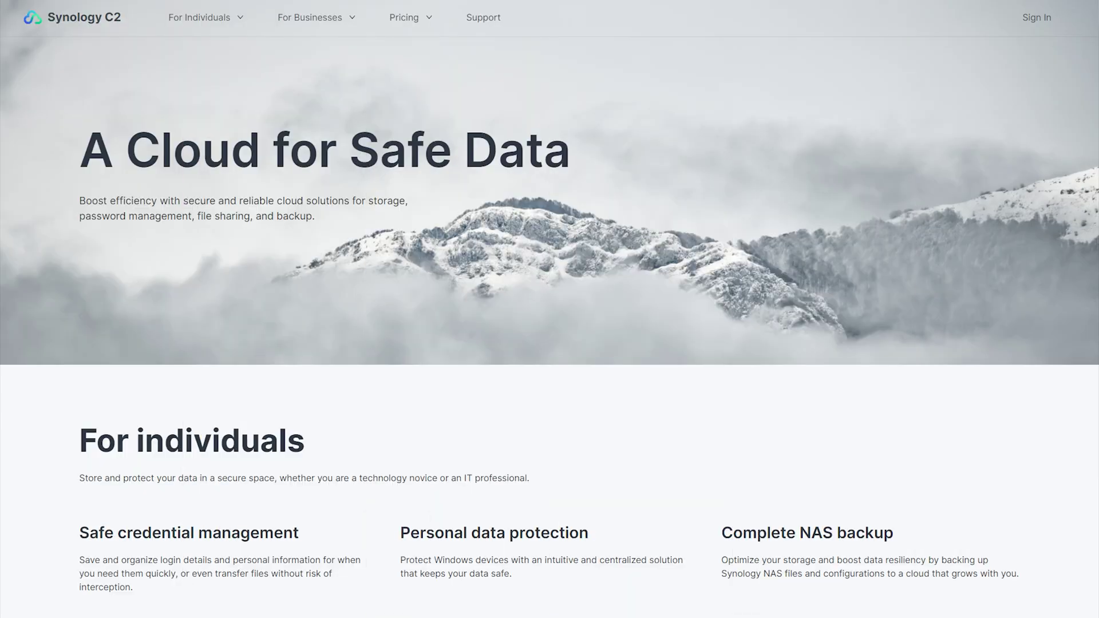
# - Scroll down the Synology C2 page toward the For individuals section
pyautogui.scroll(-5, 549, 309)
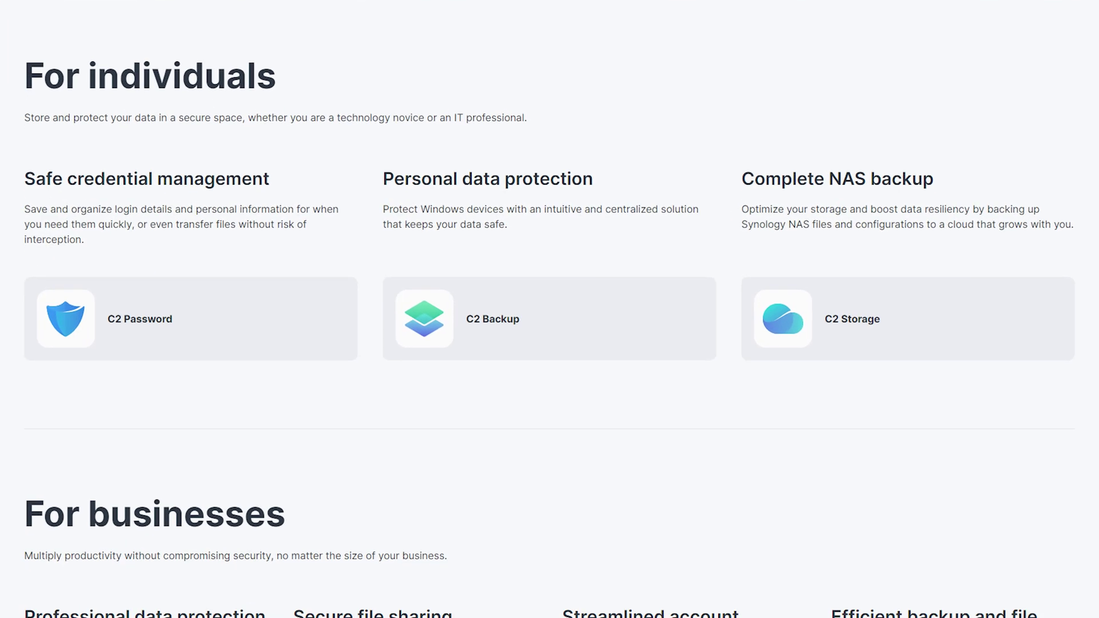
pyautogui.scroll(-7, 549, 309)
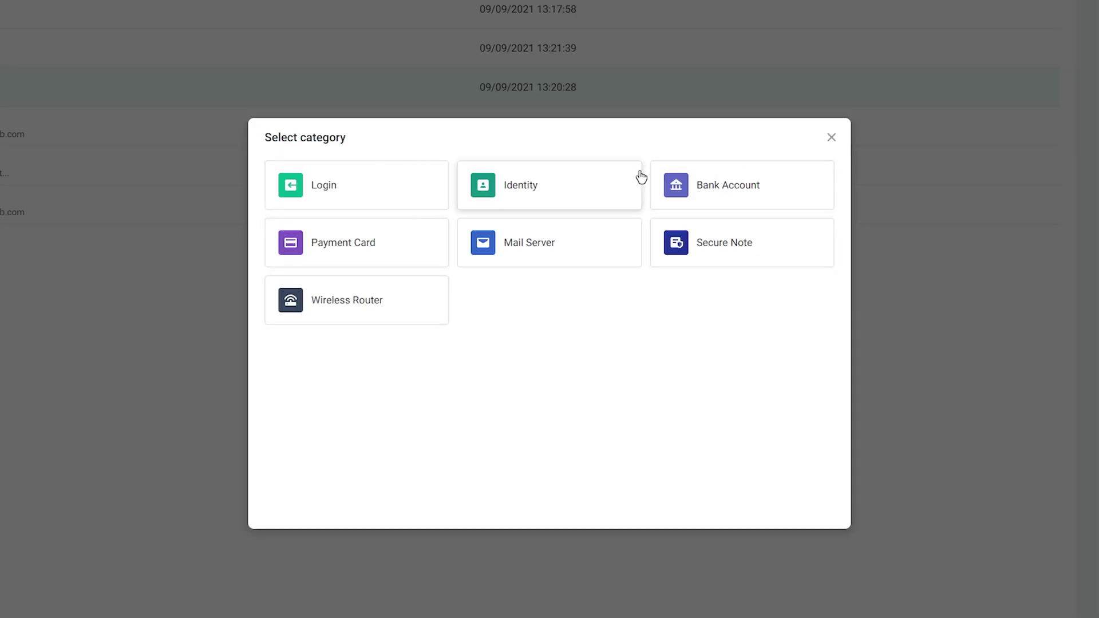
# - Preview the Payment Card and Mail Server item forms
pyautogui.click(372, 238)
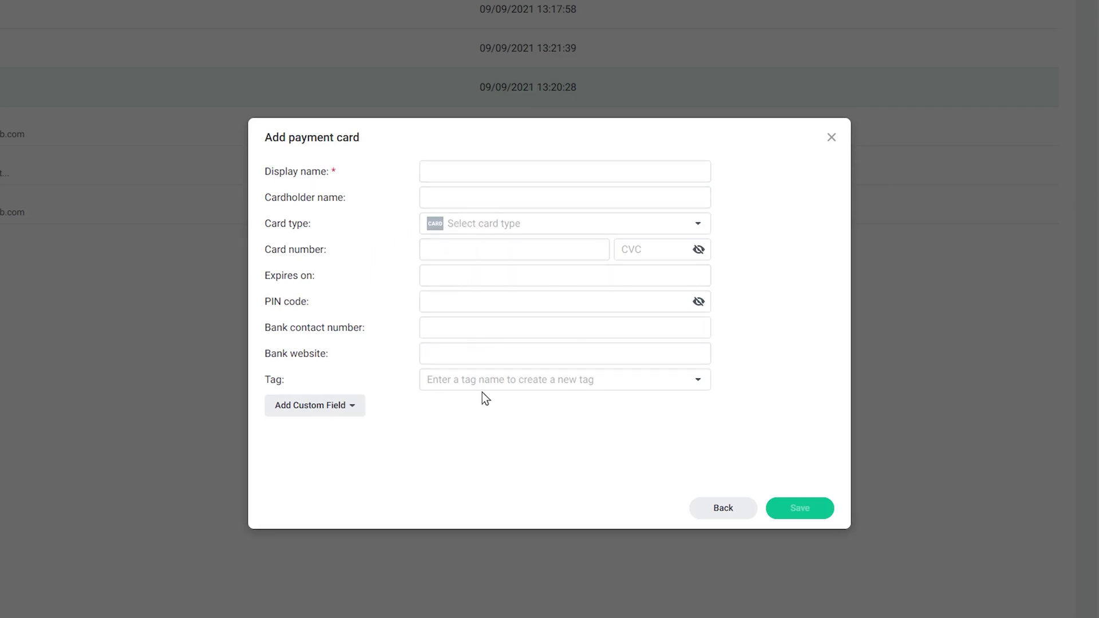
pyautogui.click(722, 509)
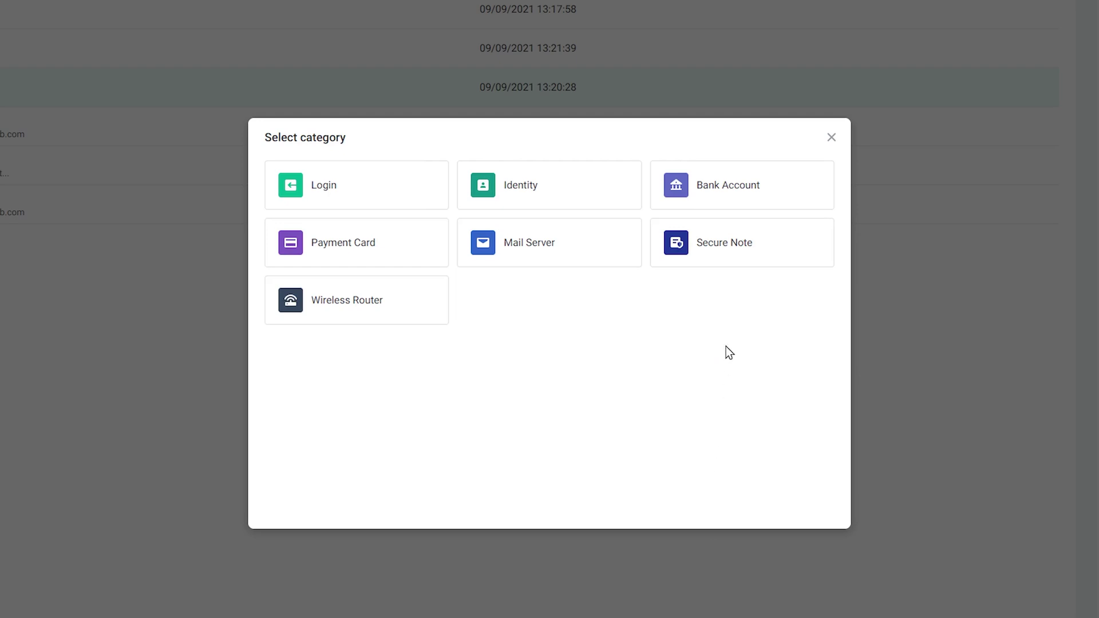
pyautogui.click(568, 240)
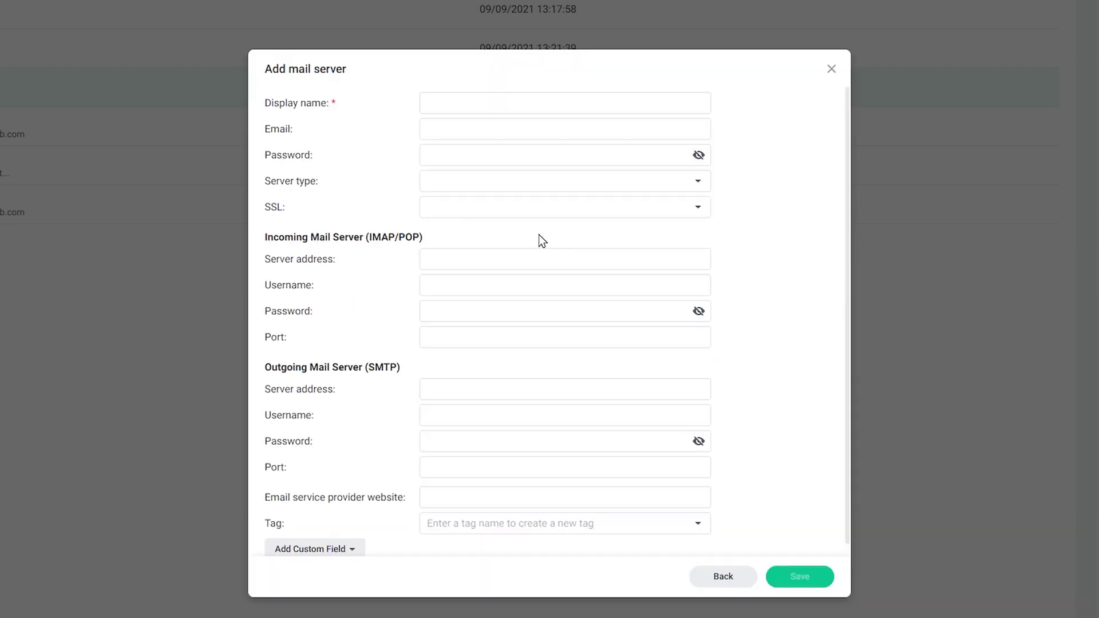
pyautogui.scroll(-1, 502, 190)
pyautogui.scroll(1, 503, 189)
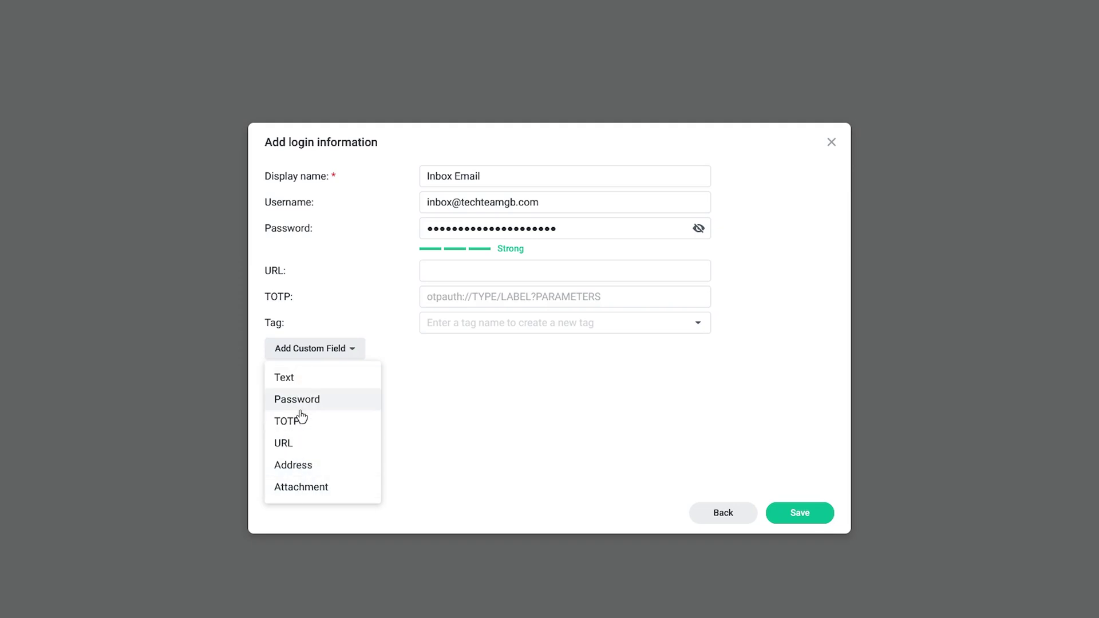
# - Add and remove an Address custom field, then add an Attachment field to the login
pyautogui.click(296, 470)
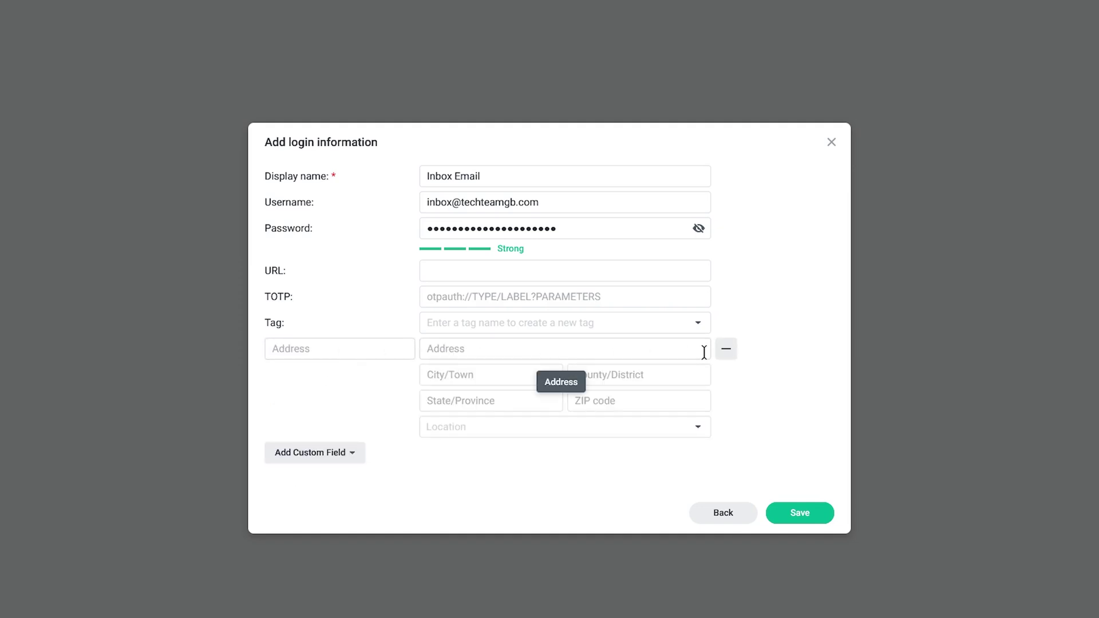
pyautogui.click(726, 349)
pyautogui.click(343, 349)
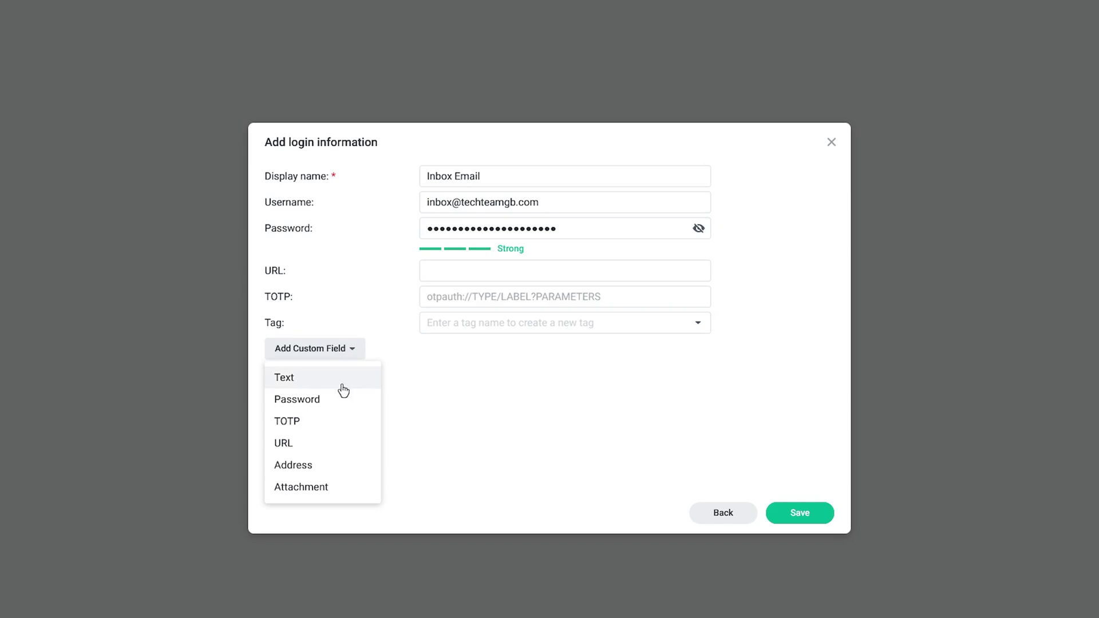
pyautogui.click(317, 485)
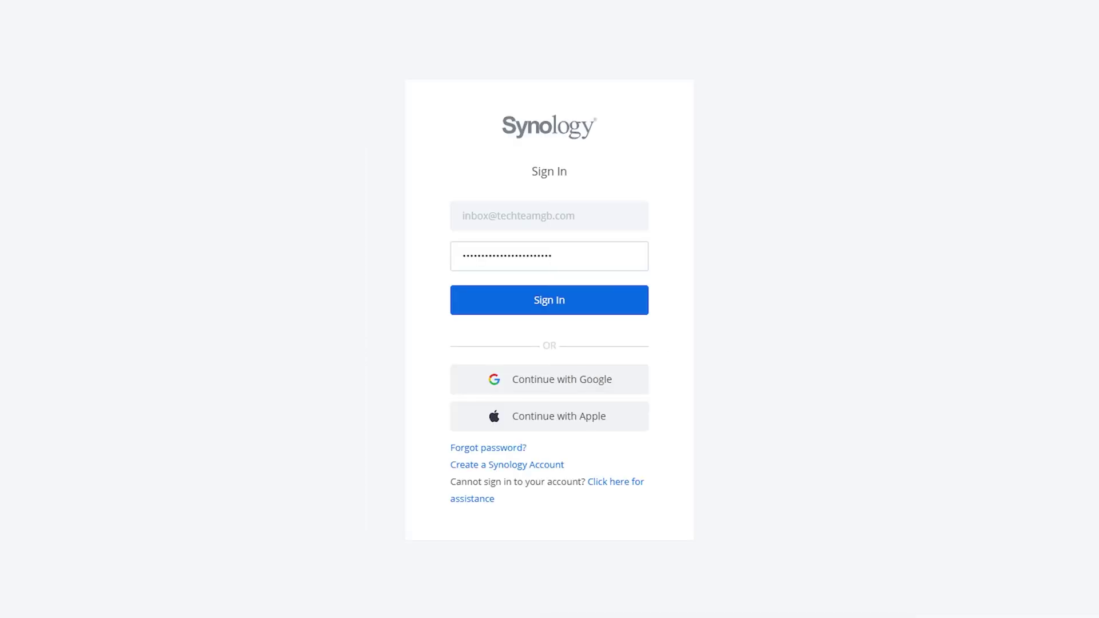
# - Search the extension for 'Sy' and expand the Synology item's details
pyautogui.click(584, 263)
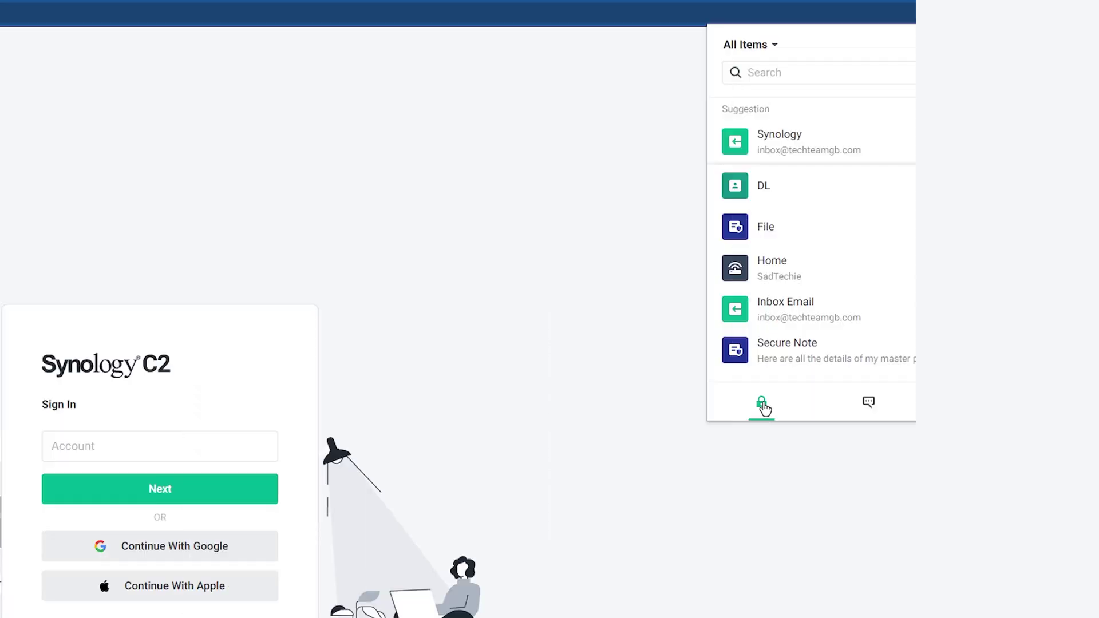
pyautogui.write('Sa')
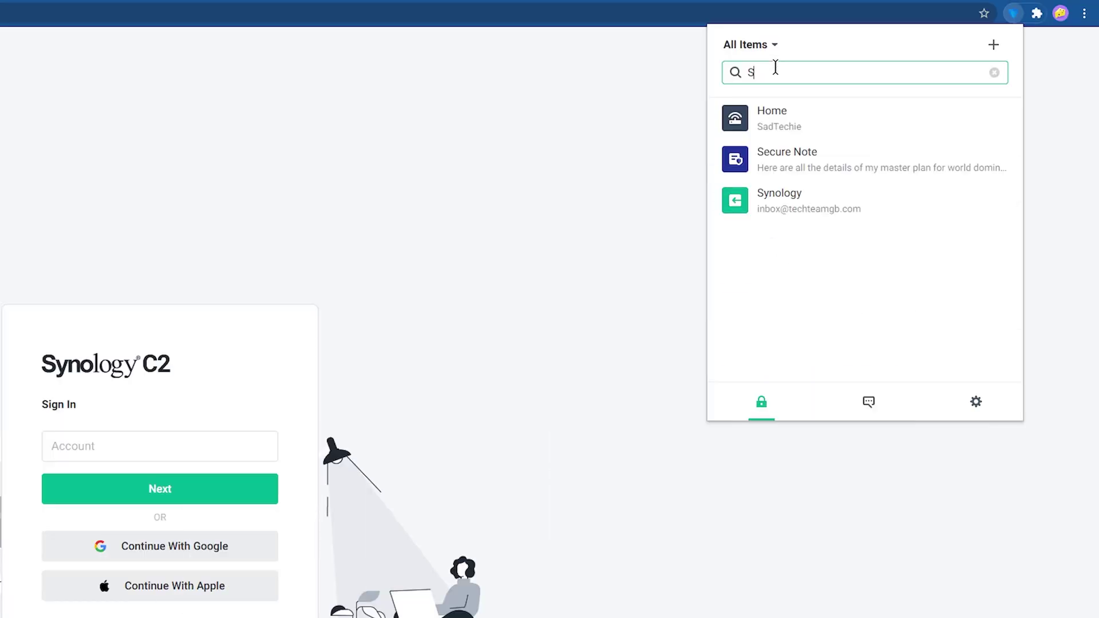
pyautogui.press('BackSpace')
pyautogui.press('BackSpace')
pyautogui.write('Sy')
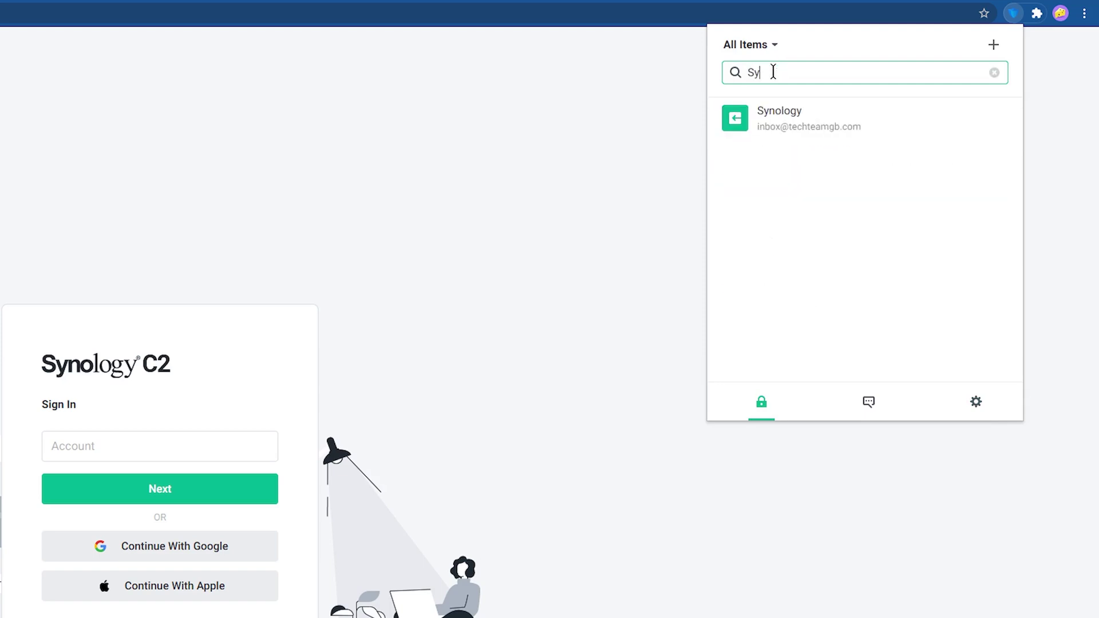
pyautogui.moveTo(866, 132)
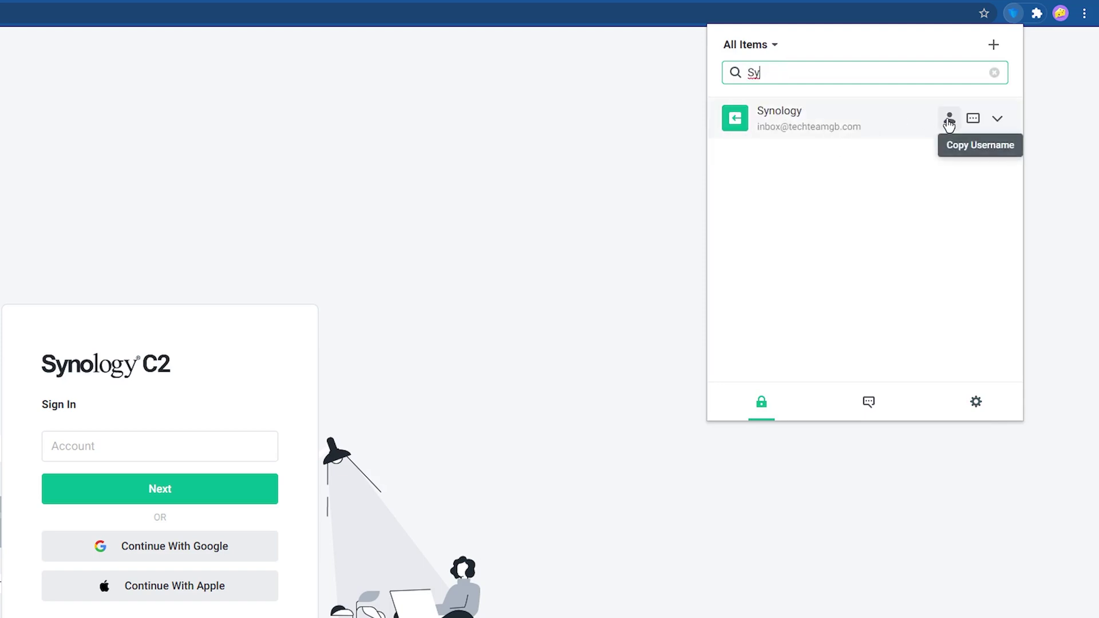
pyautogui.click(996, 120)
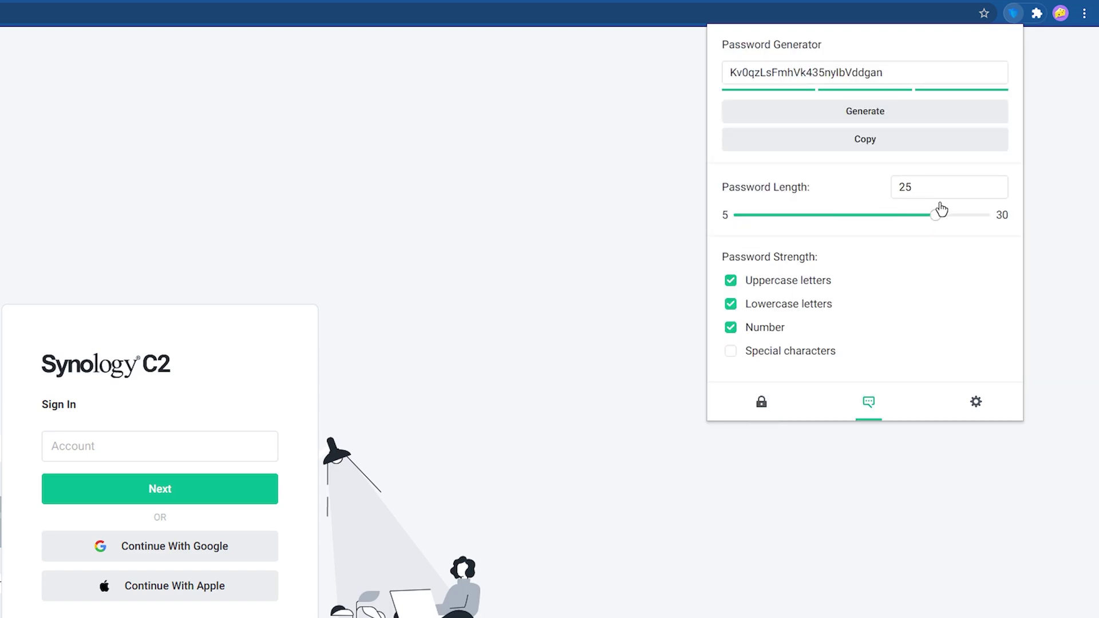
# - Set the generator length to 22 characters and generate new random passwords
pyautogui.moveTo(943, 209); pyautogui.dragTo(1012, 218)
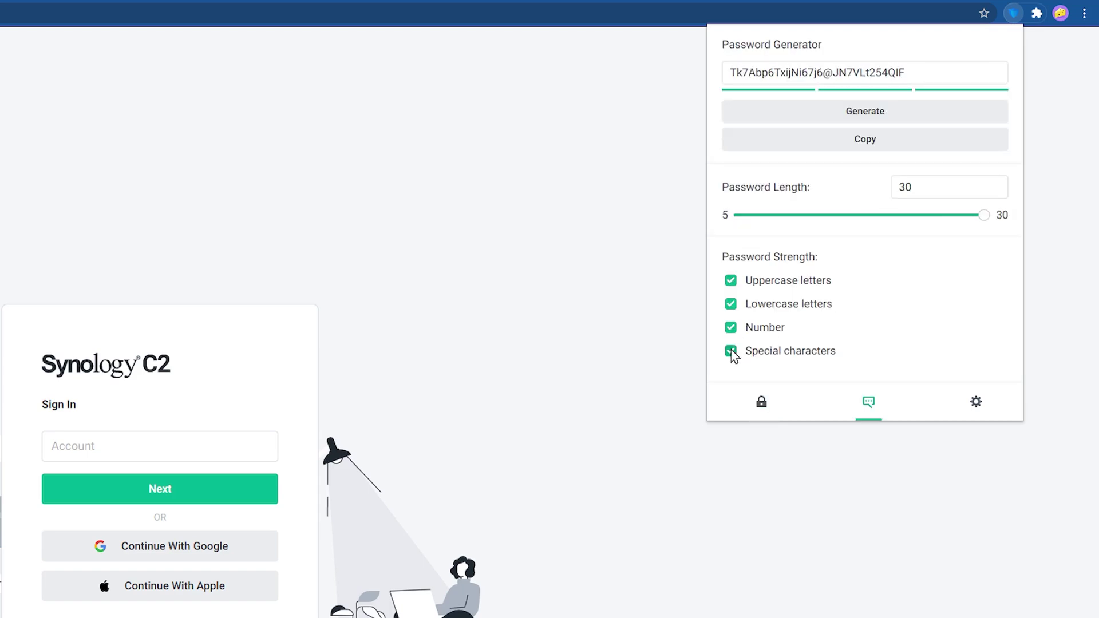
pyautogui.moveTo(983, 220); pyautogui.dragTo(861, 225)
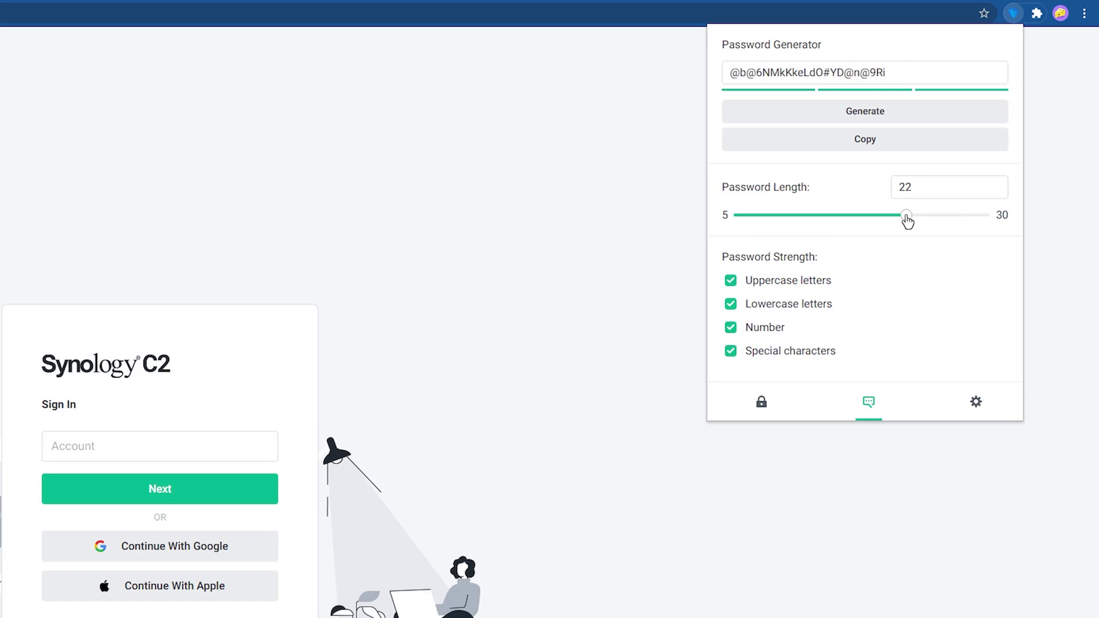
pyautogui.click(831, 115)
pyautogui.click(832, 114)
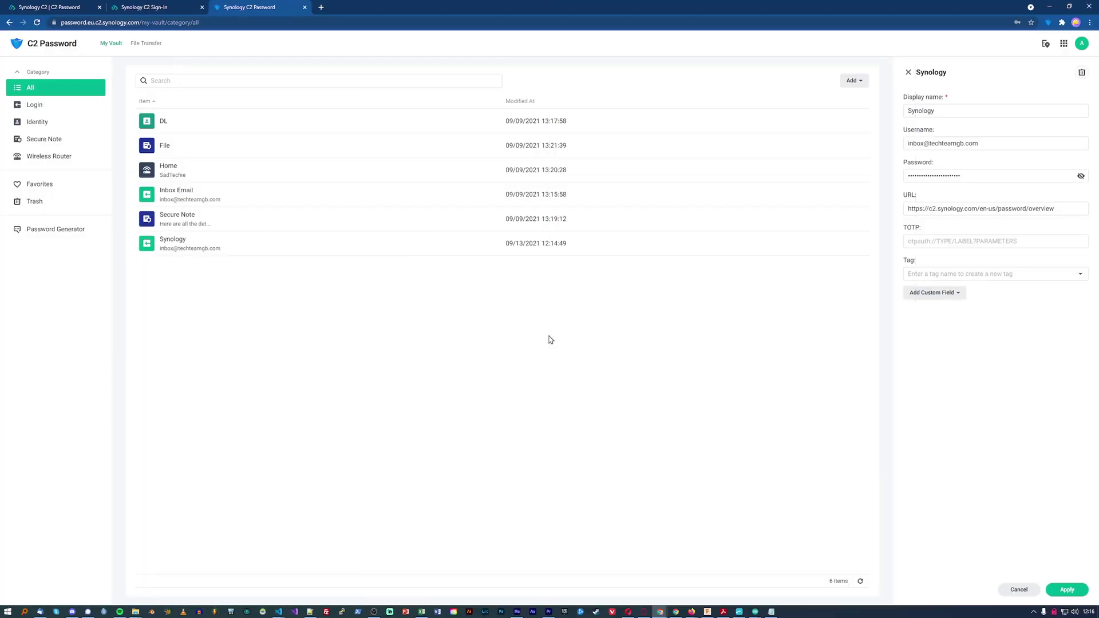
# - Add an empty URL custom field to the Synology entry, apply it, then view the DL and File items
pyautogui.click(932, 293)
pyautogui.click(921, 354)
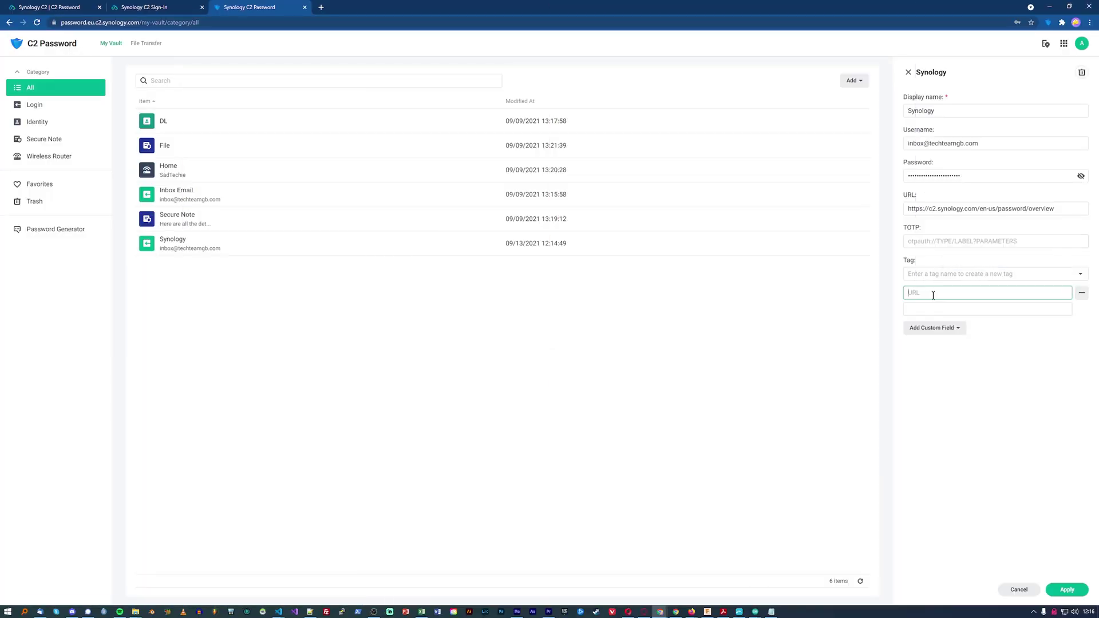
pyautogui.click(1066, 590)
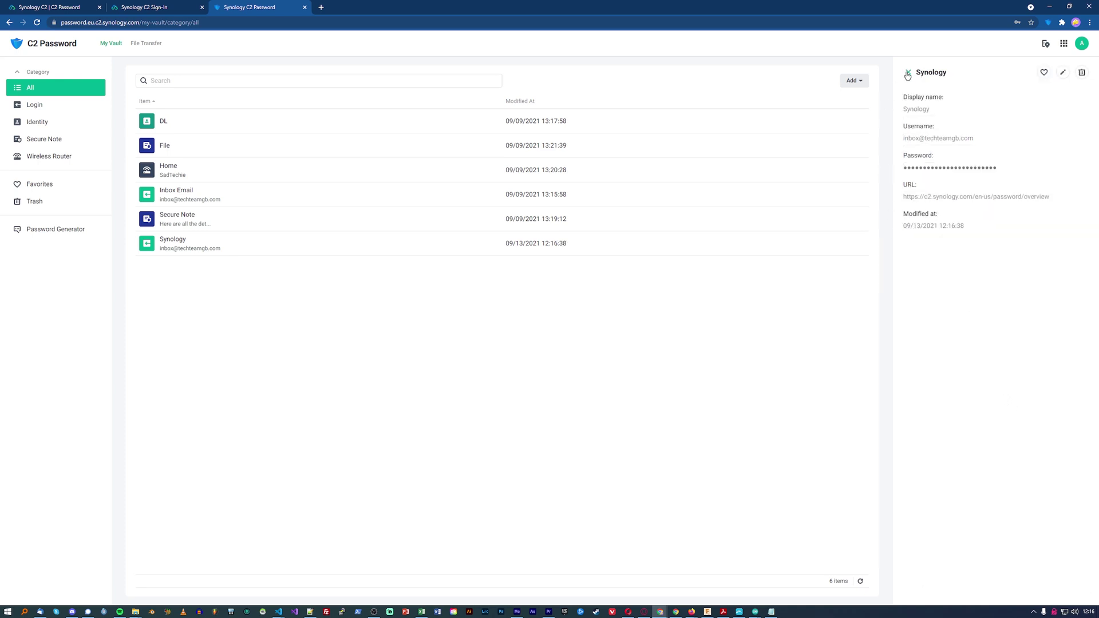
pyautogui.click(270, 123)
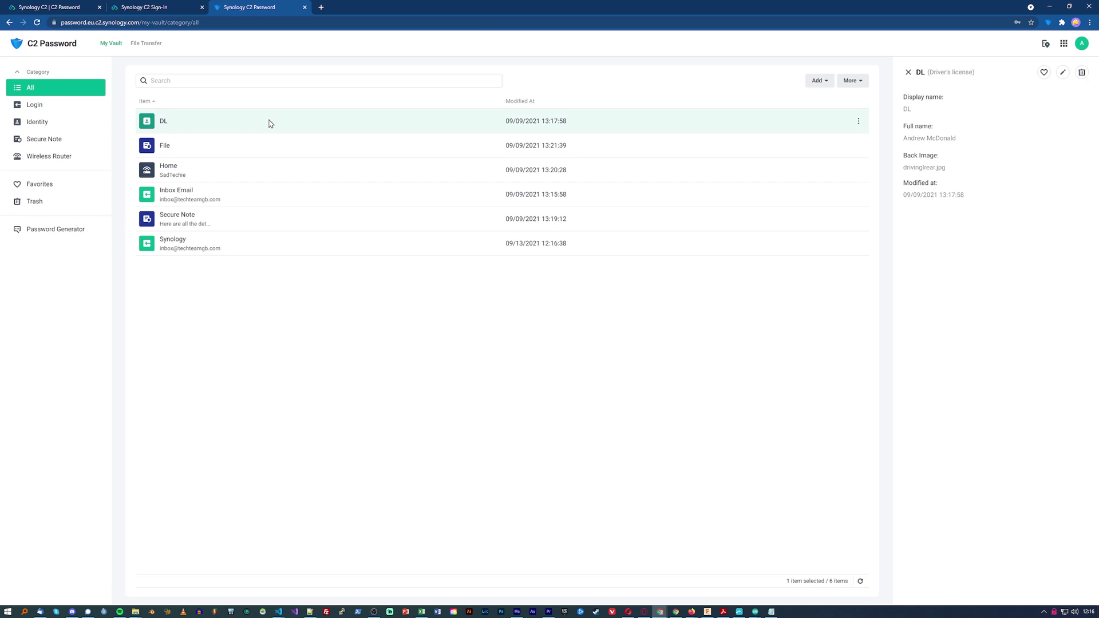
pyautogui.click(257, 144)
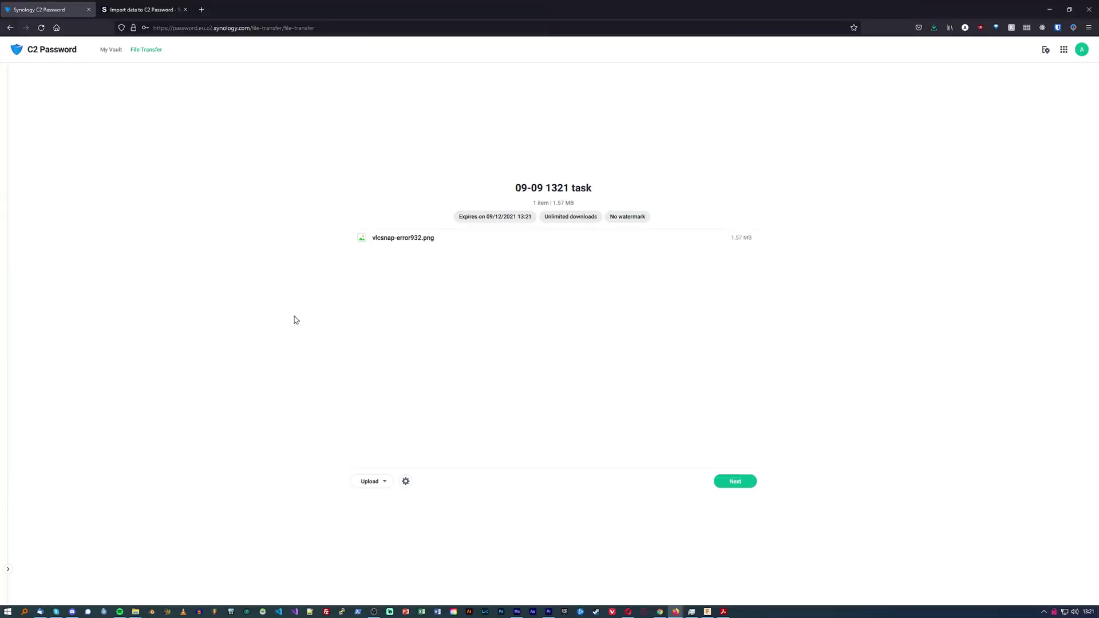
# - Make the transfer link expire in 7 days and turn on the TechteamGB image watermark
pyautogui.click(578, 220)
pyautogui.click(606, 249)
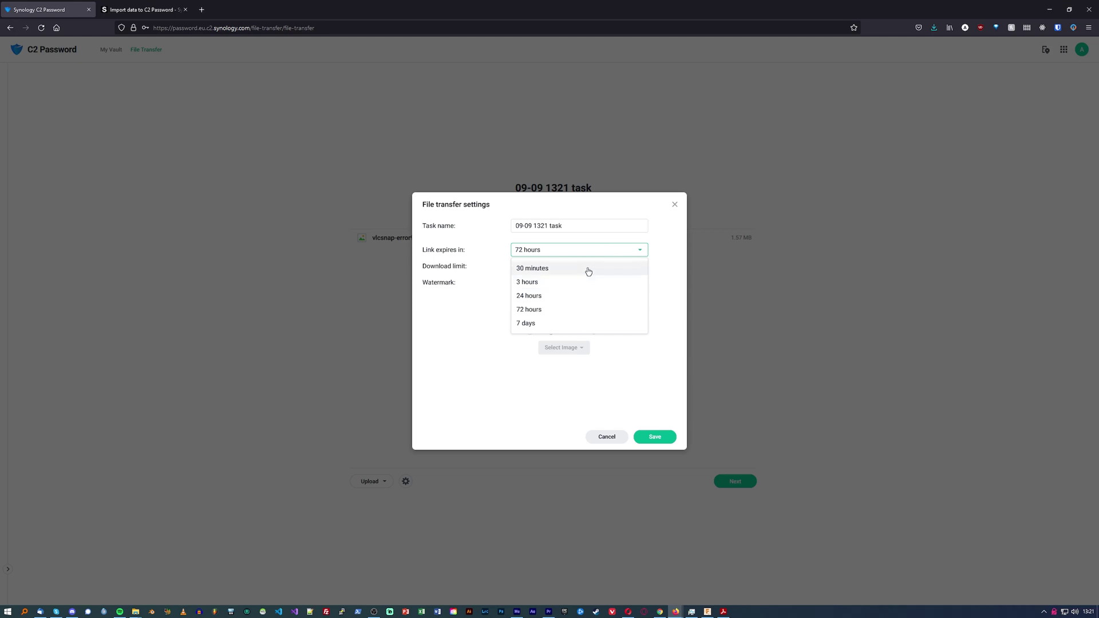
pyautogui.click(577, 323)
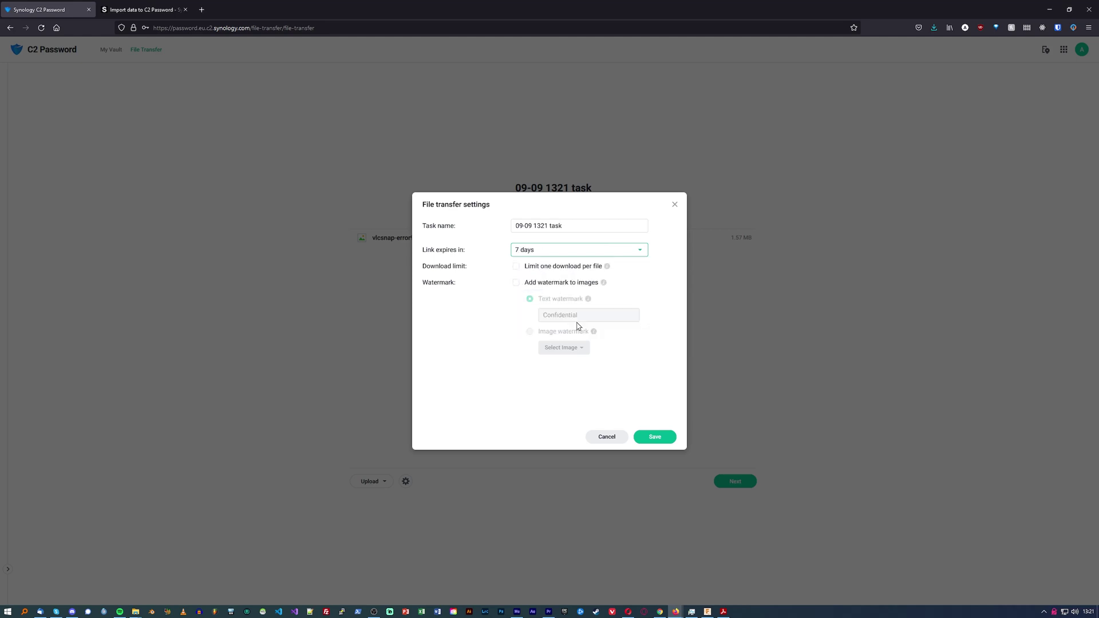
pyautogui.click(568, 283)
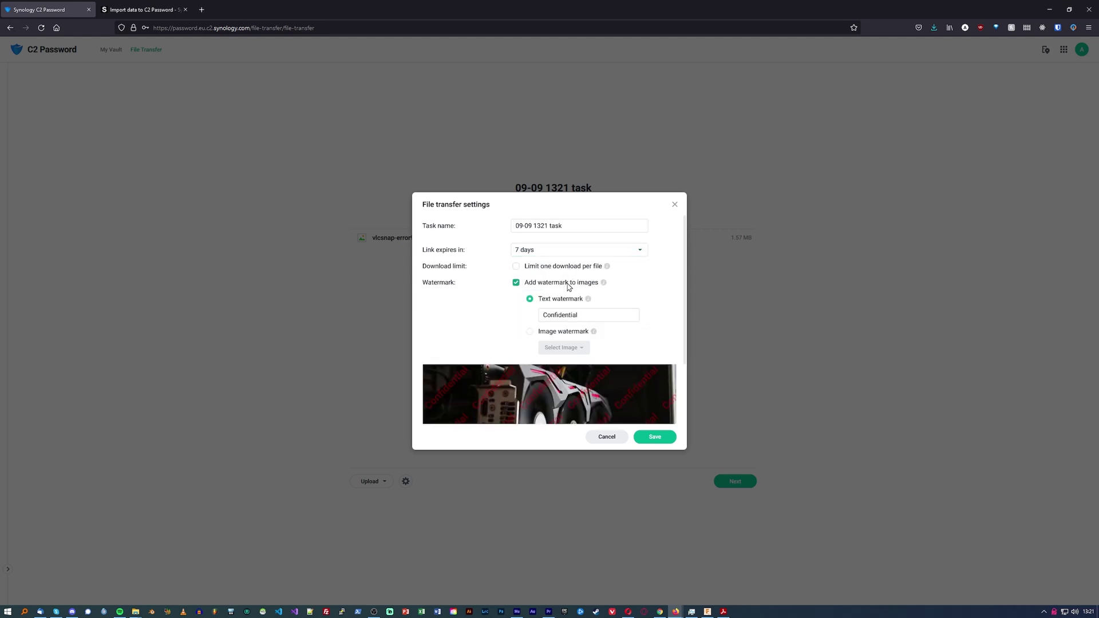
pyautogui.scroll(-3, 641, 294)
pyautogui.scroll(2, 640, 285)
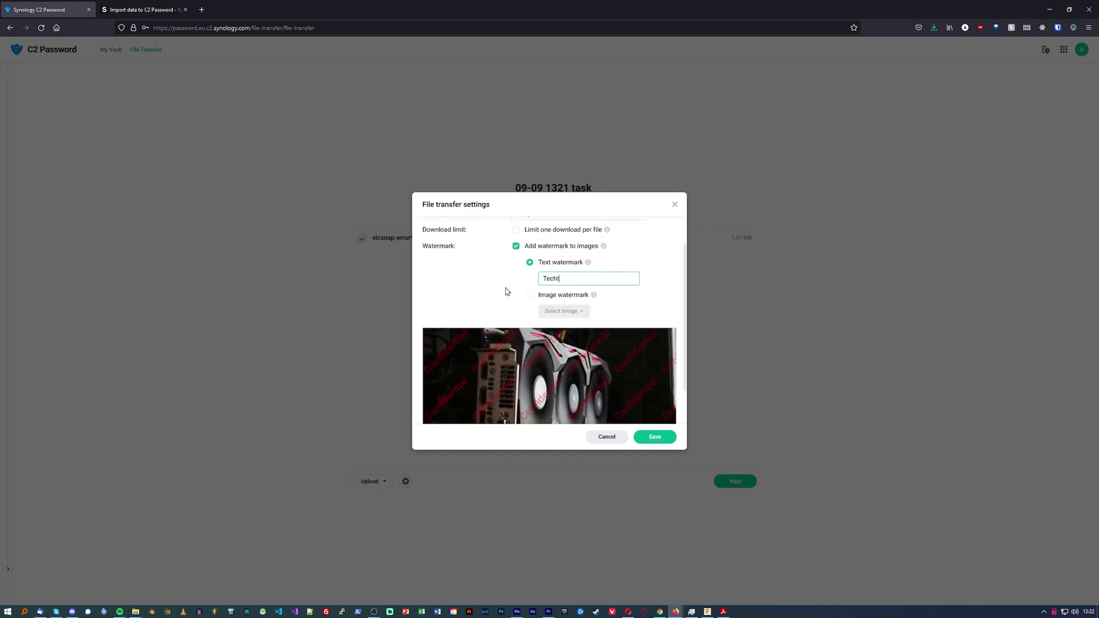
pyautogui.scroll(-2, 653, 287)
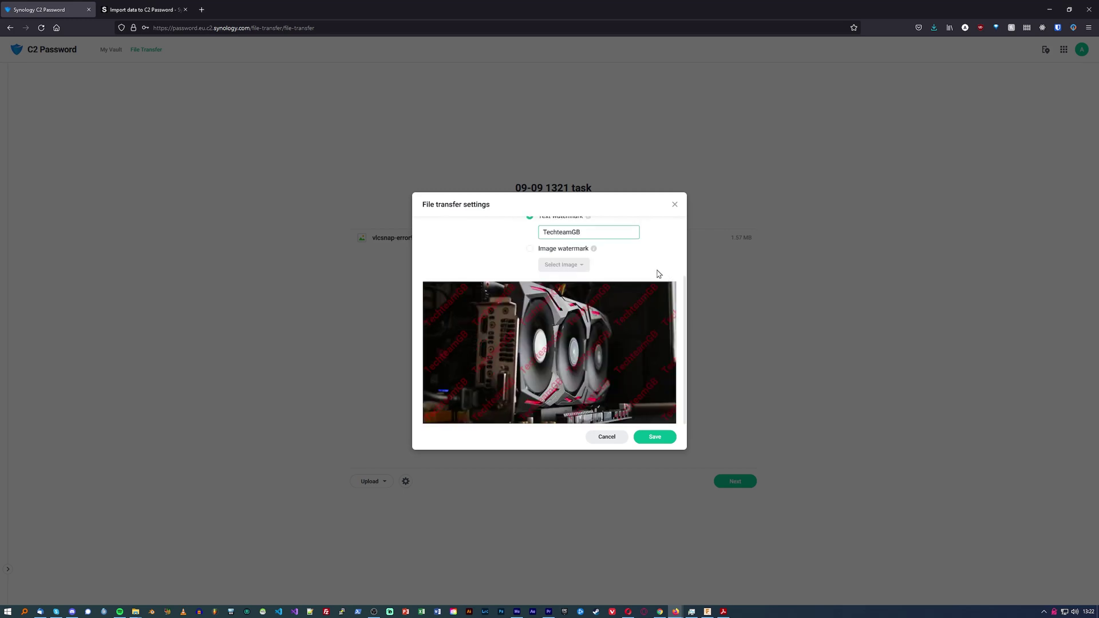
pyautogui.scroll(3, 628, 270)
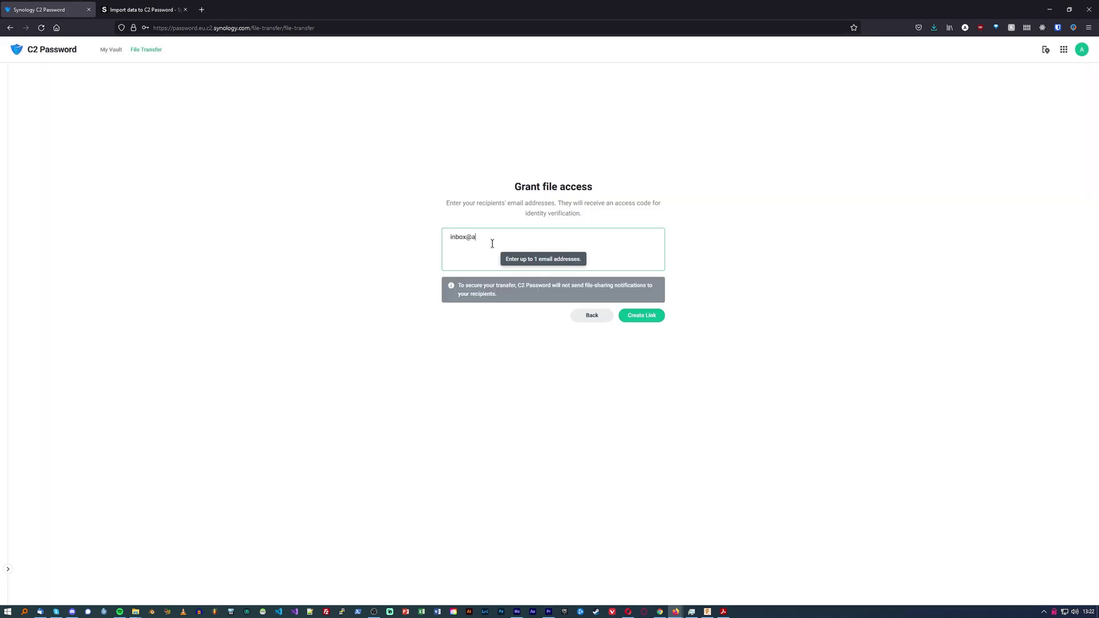
# - Create the share link and submit the recipient's e-mail to request an access code
pyautogui.click(643, 318)
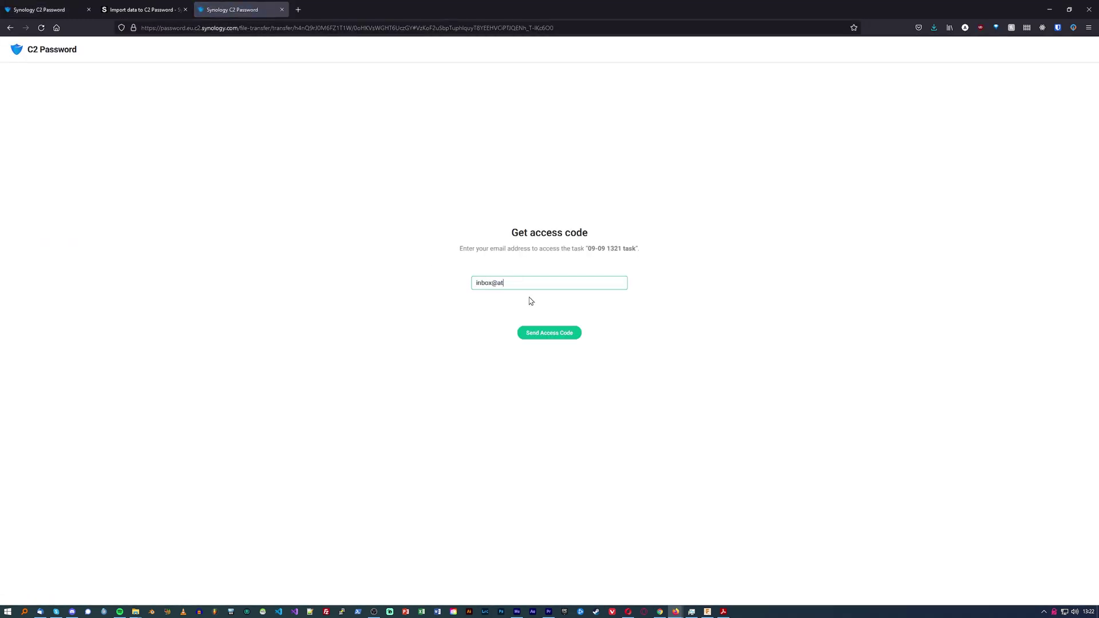
pyautogui.press('Return')
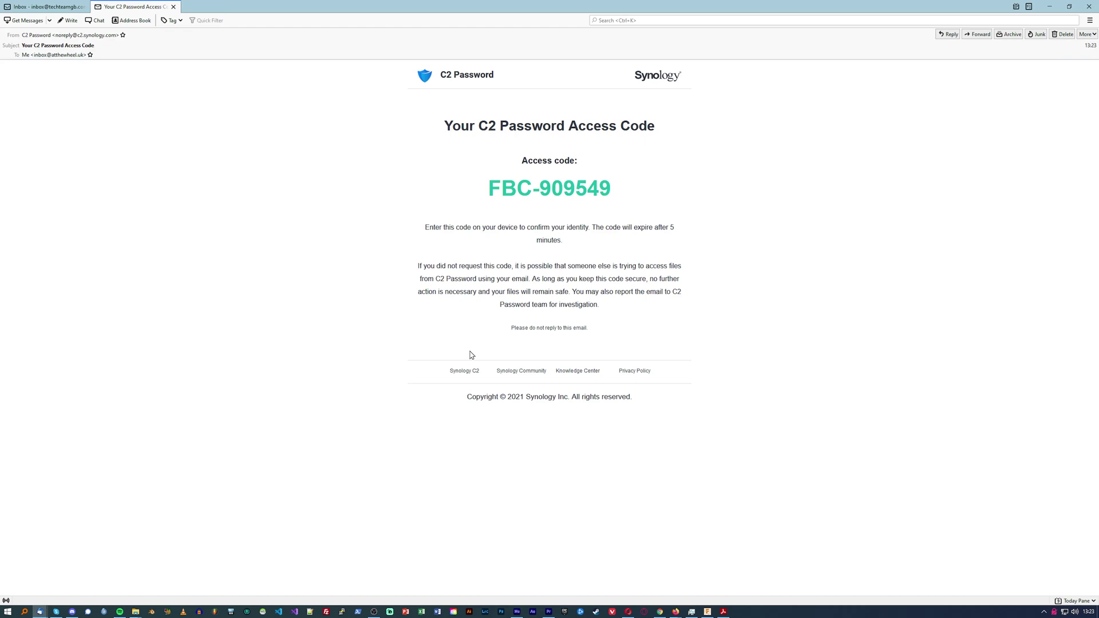
# - Enter the emailed access code and download vlcsnap-error932.png
pyautogui.hotkey('alt', 'Tab')
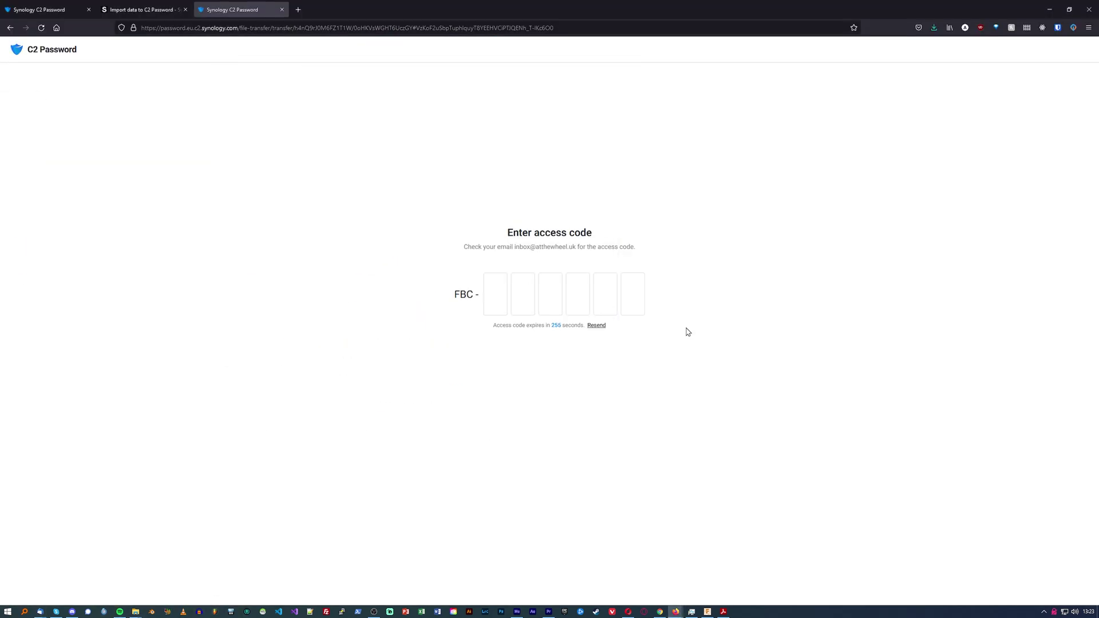
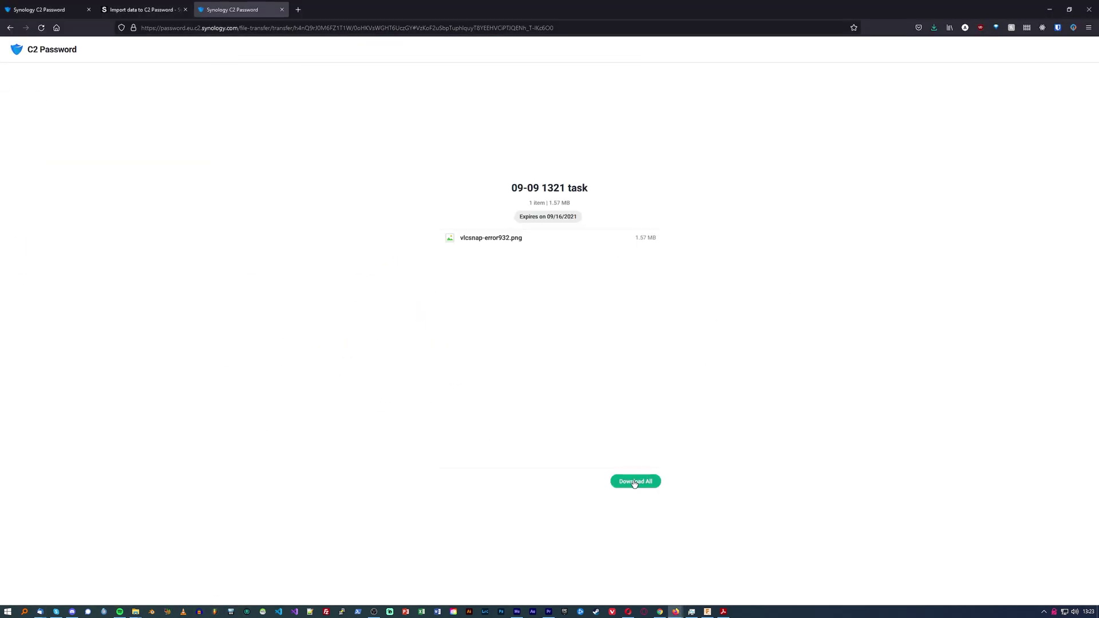
pyautogui.click(634, 482)
pyautogui.click(563, 339)
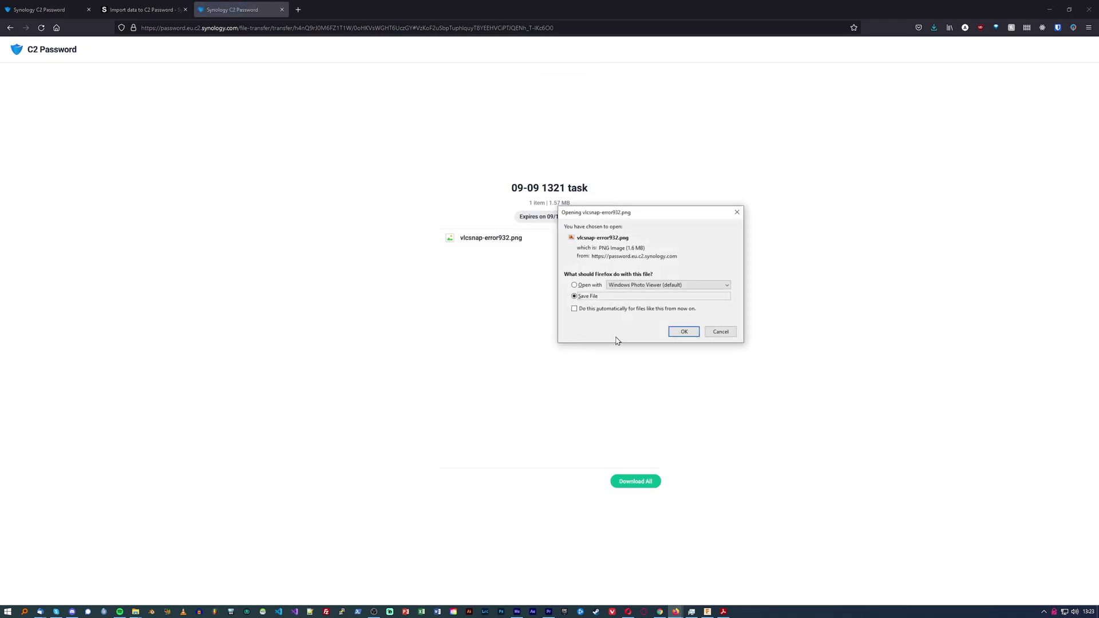
pyautogui.click(682, 332)
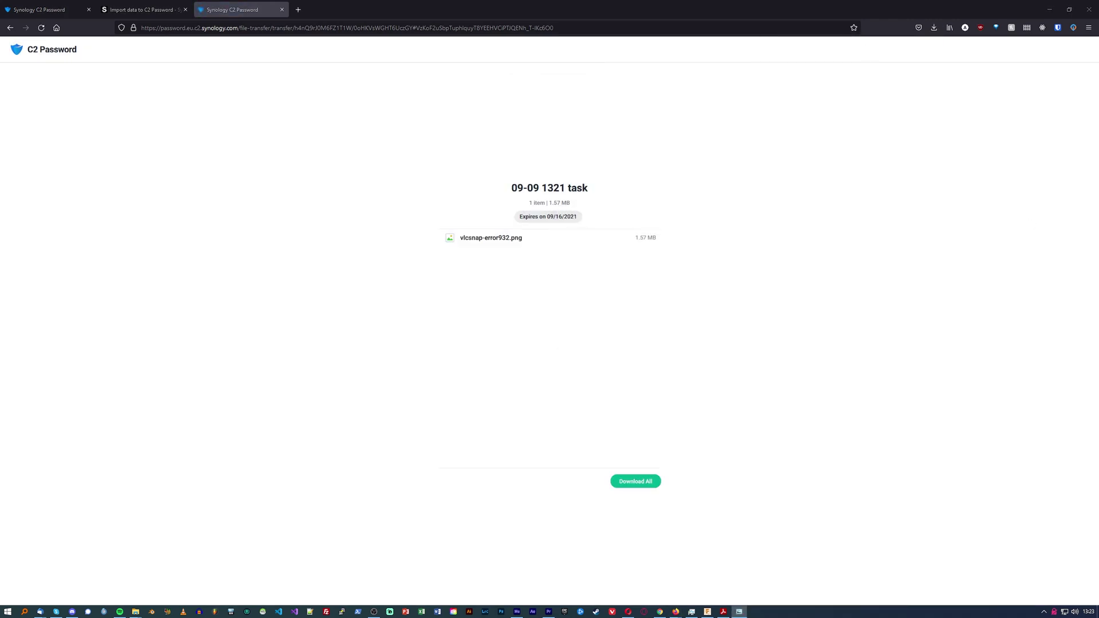